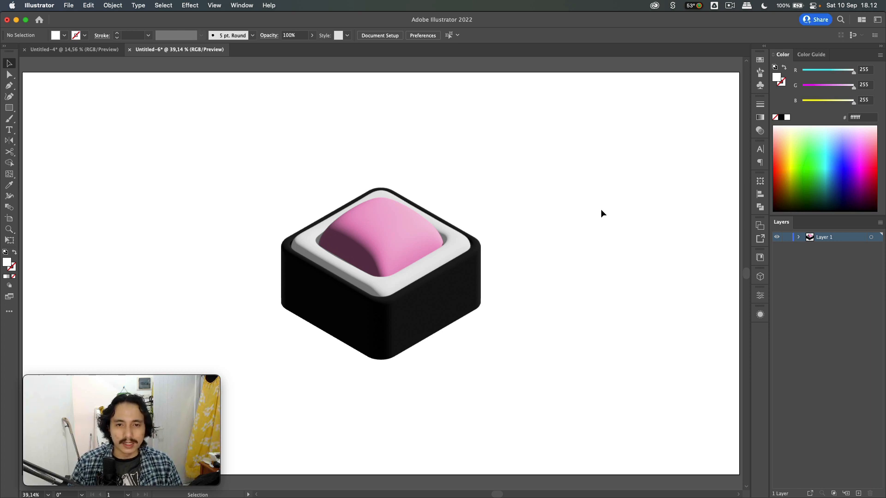
- Open the 3D and Materials settings for the pink button artwork and examine its edges up close
left_click_drag(622, 191, 398, 356)
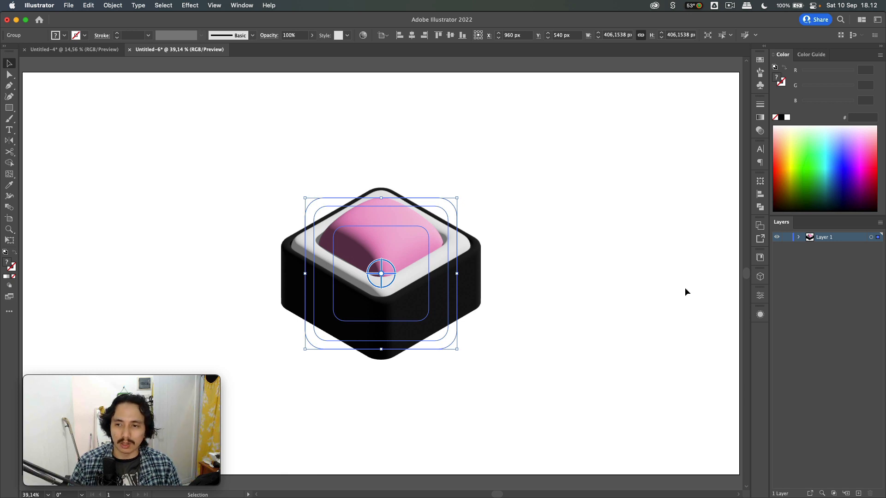
left_click(760, 277)
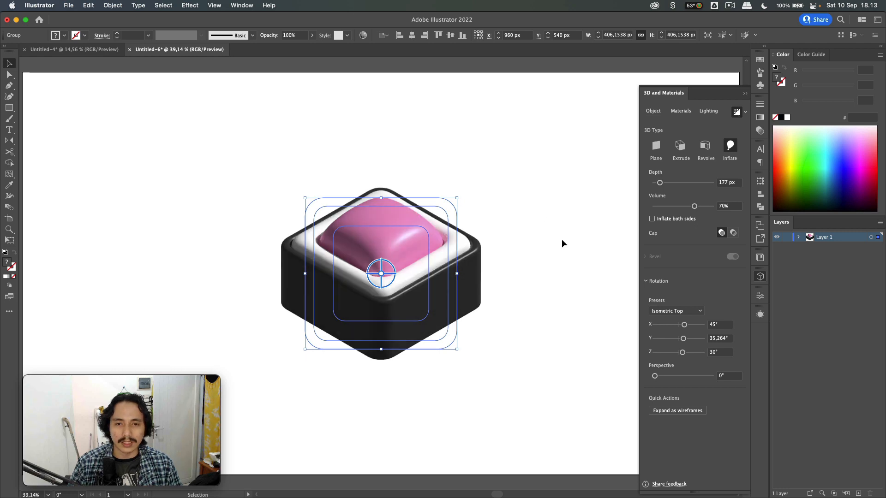
left_click(501, 259)
scroll(501, 239, "up", 3)
scroll(479, 272, "up", 5)
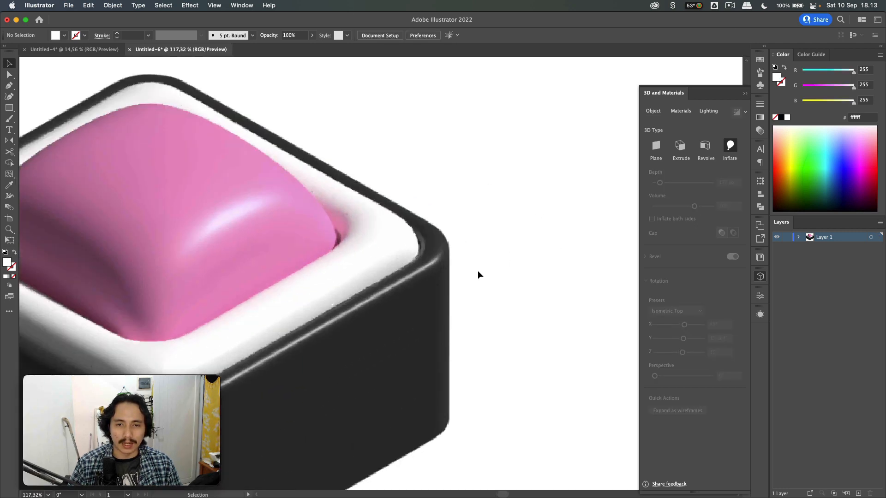
scroll(387, 217, "down", 5)
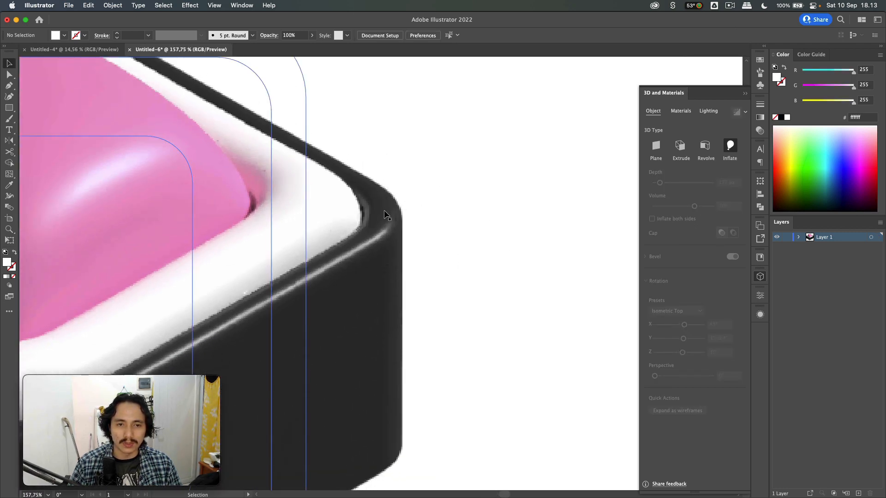
scroll(454, 215, "up", 1)
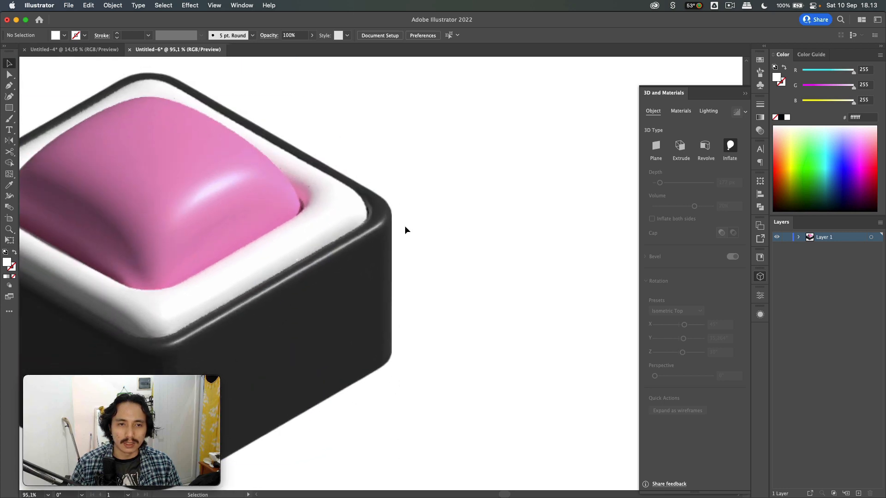
scroll(382, 210, "left", 5)
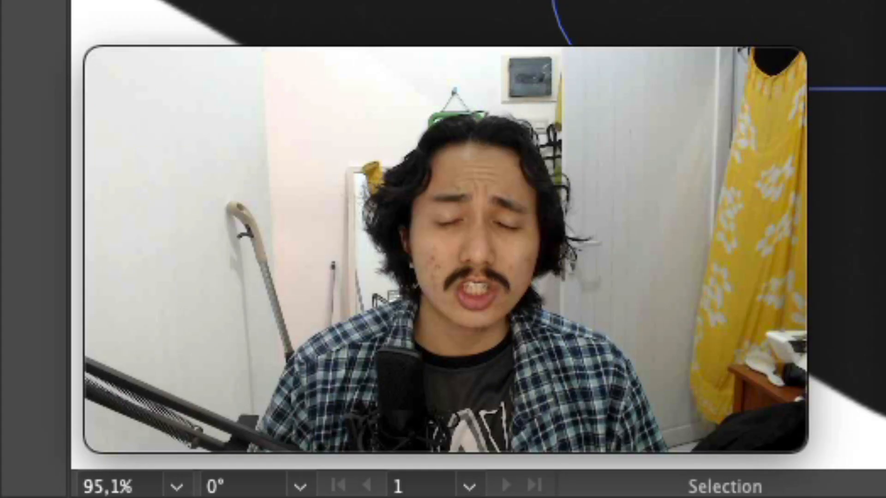
scroll(381, 210, "down", 3)
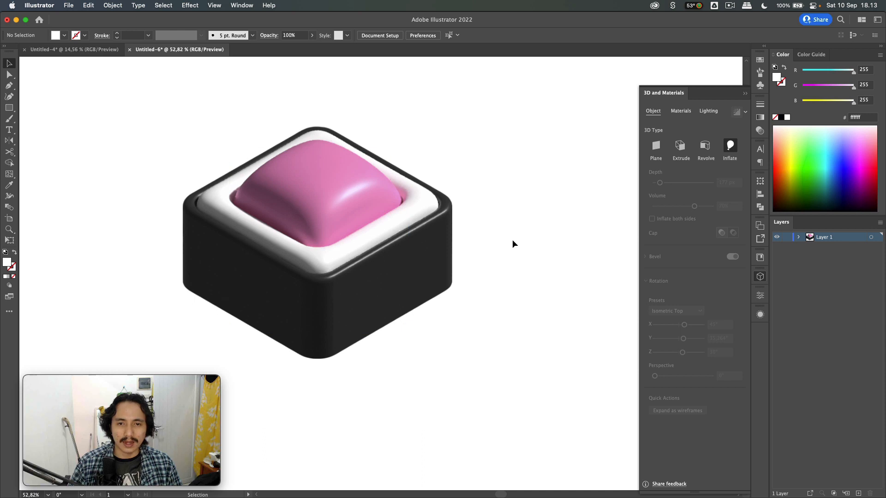
scroll(512, 239, "down", 2)
- Enable Render as vector for the 3D button artwork and render it with ray tracing at Low quality
left_click(425, 228)
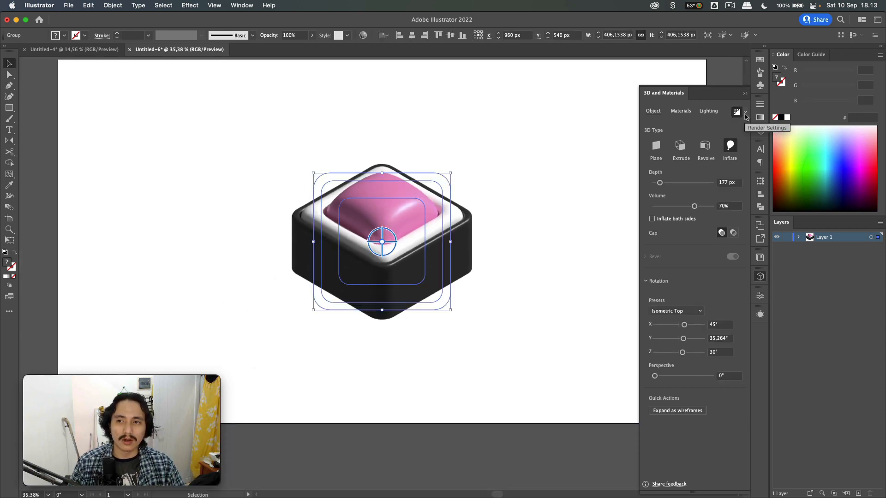
left_click(745, 114)
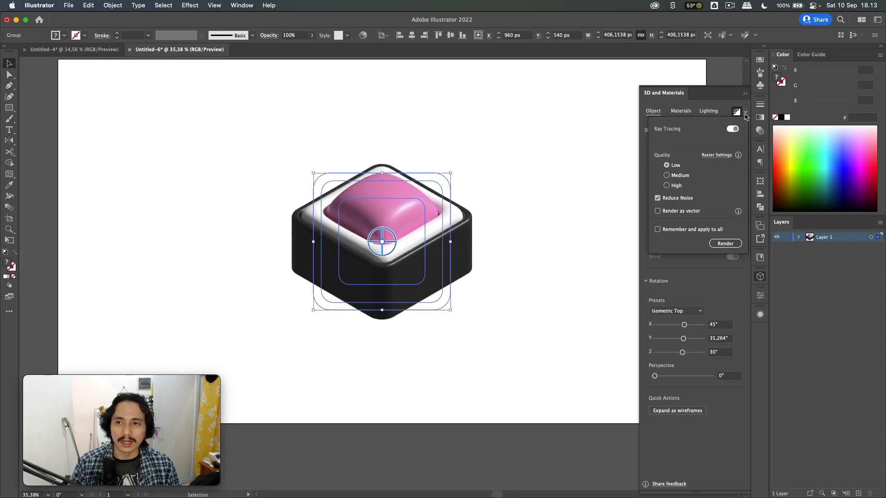
left_click(671, 212)
left_click(725, 244)
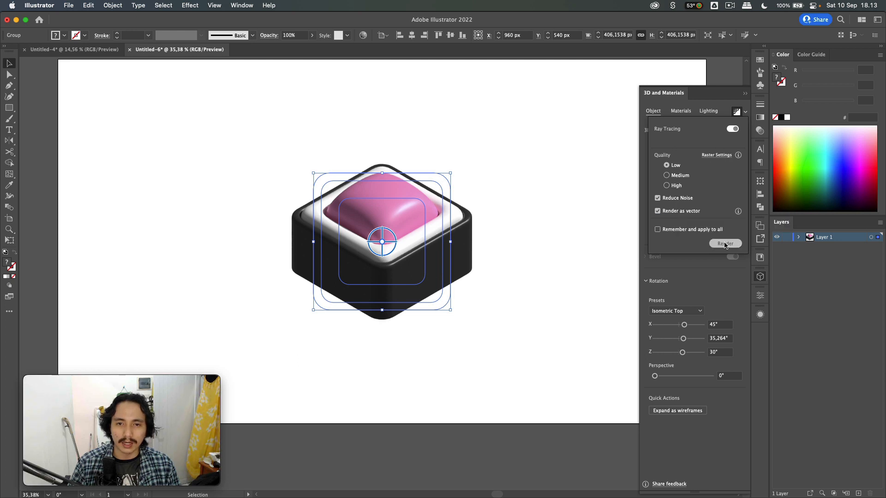
left_click(546, 233)
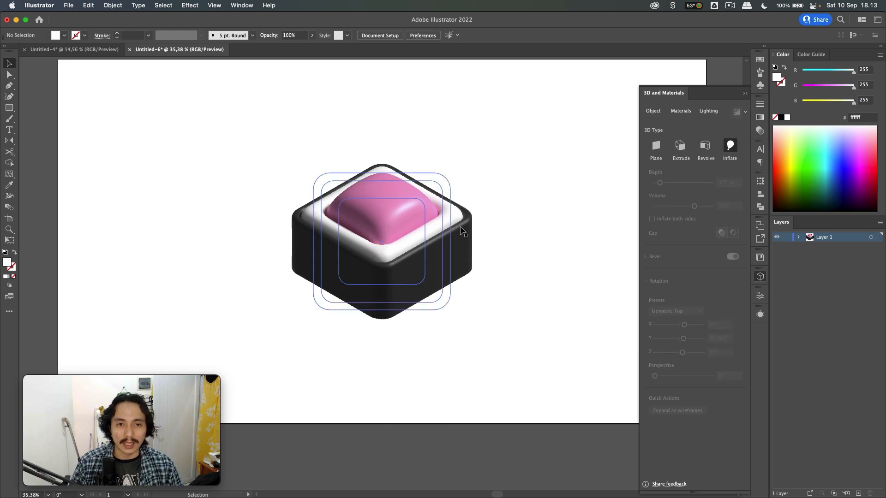
- Inspect the corner of the vector-rendered black frame up close and reopen the artwork's render settings
scroll(461, 231, "up", 10)
scroll(461, 230, "down", 3)
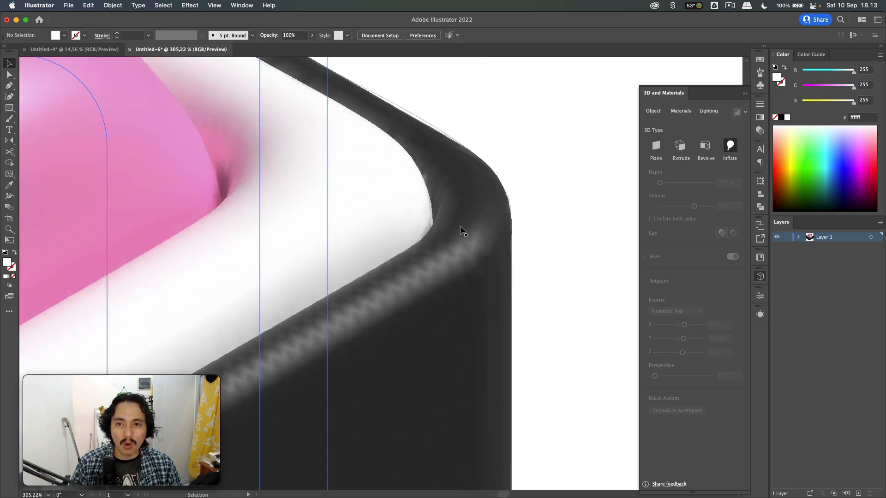
left_click(449, 270)
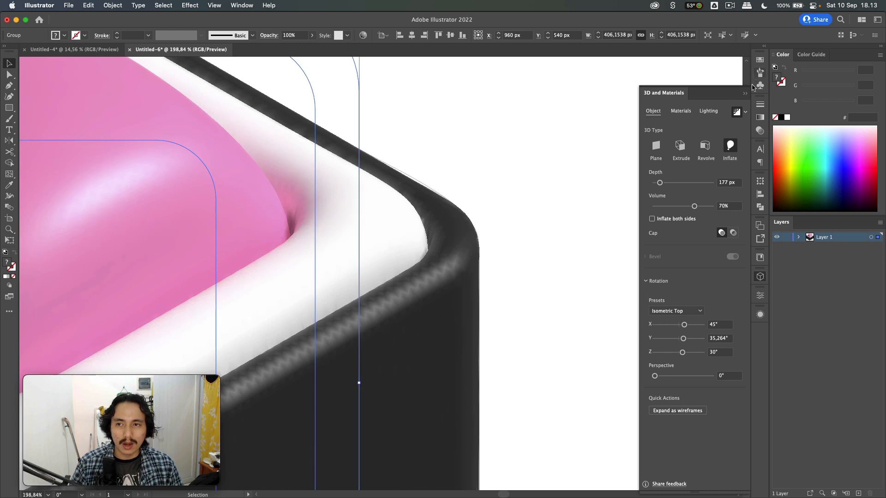
left_click(744, 111)
left_click(675, 212)
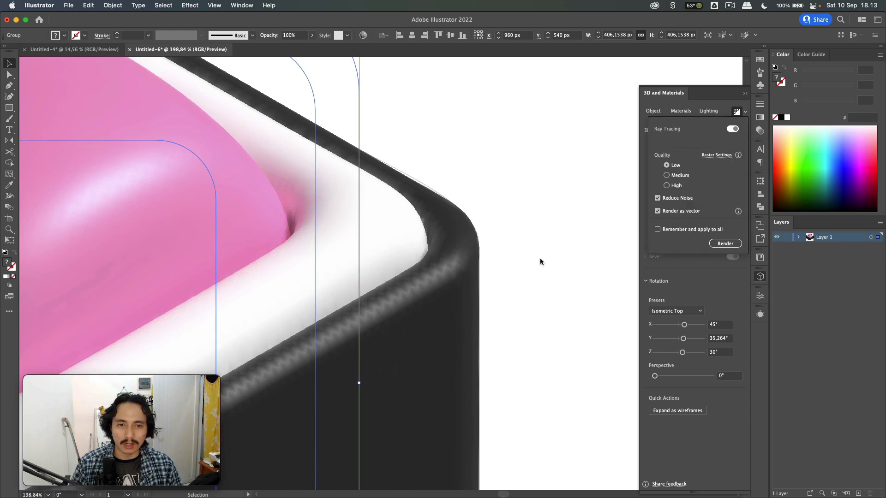
- Examine the vector render's pink dome, white rim, frame highlight and lower base corner at close range
scroll(352, 255, "left", 5)
scroll(353, 255, "up", 2)
scroll(353, 253, "up", 10)
scroll(352, 254, "left", 5)
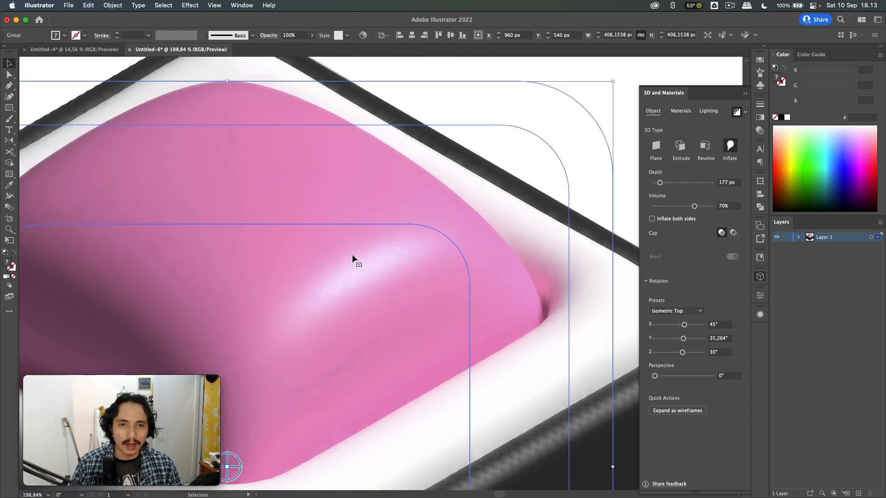
scroll(352, 253, "right", 5)
scroll(352, 254, "down", 3)
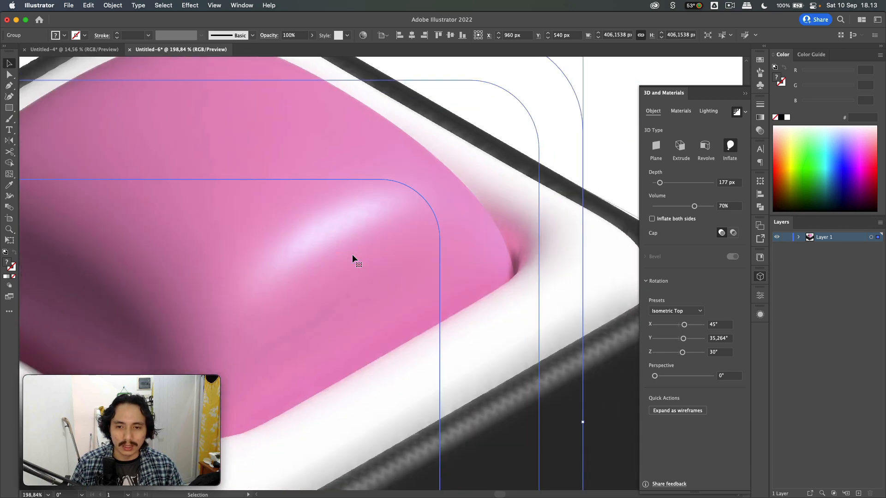
scroll(461, 259, "right", 5)
scroll(460, 259, "down", 9)
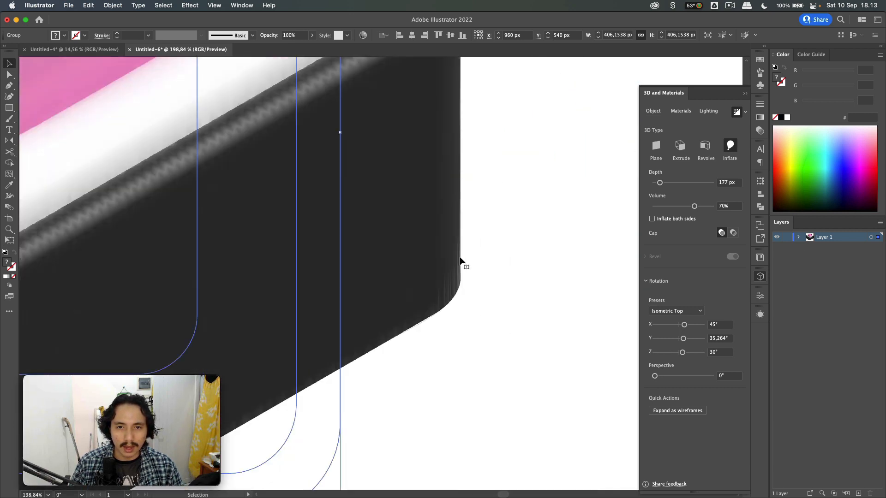
scroll(460, 260, "left", 4)
scroll(461, 260, "down", 5)
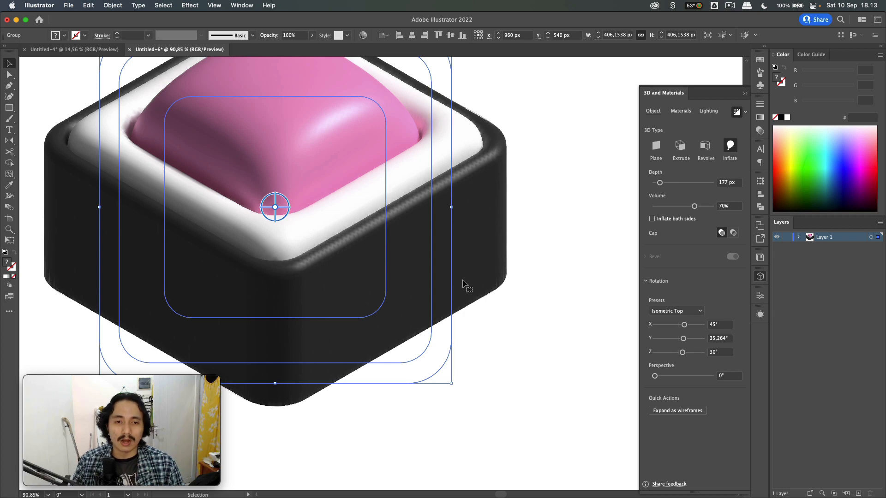
scroll(473, 182, "up", 2)
scroll(471, 181, "up", 2)
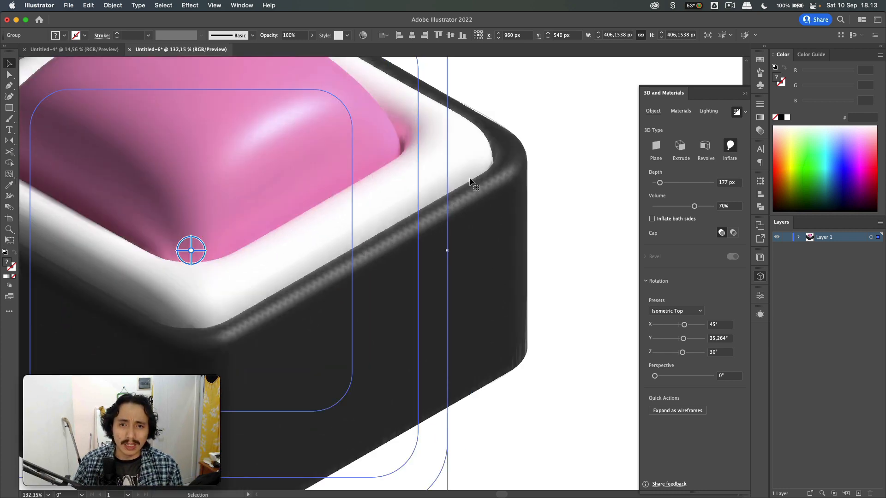
scroll(472, 182, "up", 3)
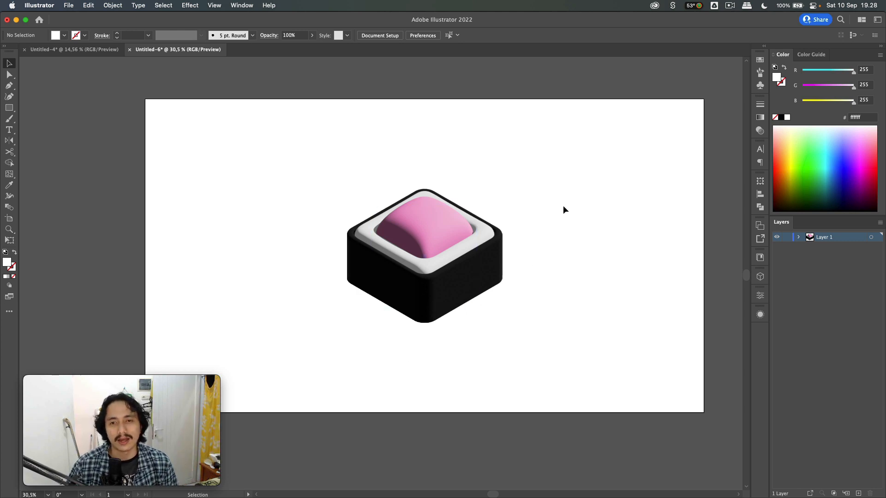
- Add the whole 3D button artwork to Asset Export as a single asset
left_click_drag(555, 190, 372, 307)
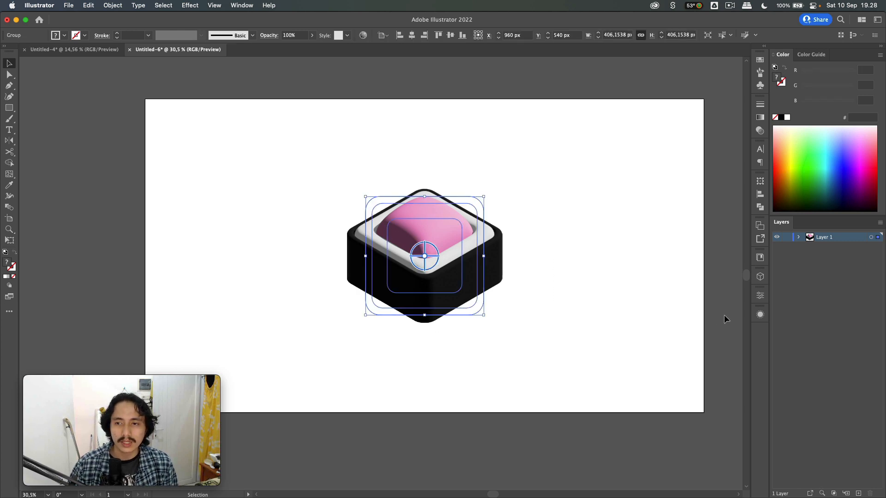
left_click(760, 239)
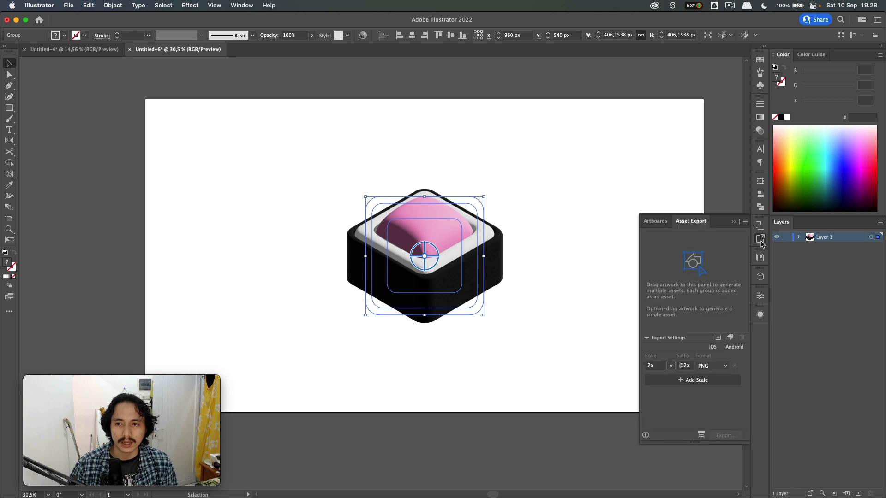
left_click_drag(653, 280, 667, 276)
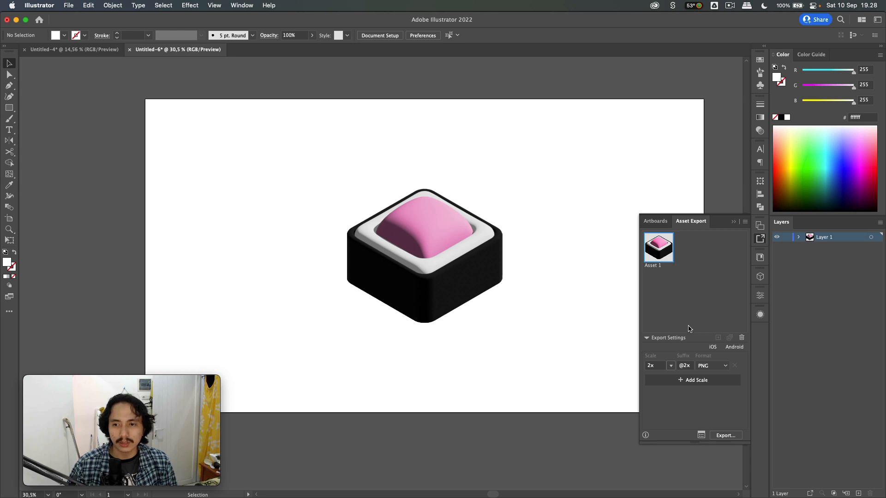
- Export the button asset in OBJ format and select Asset 1.obj in the resulting OBJ folder
left_click(711, 370)
left_click(714, 456)
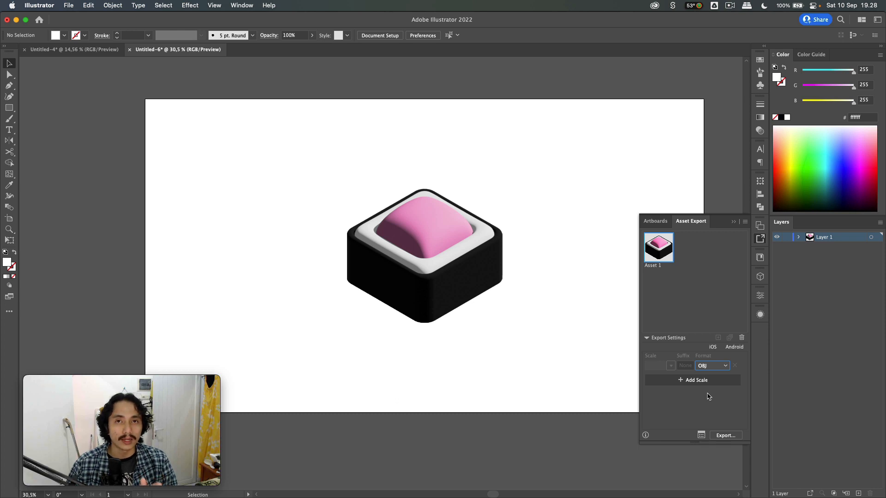
left_click(716, 437)
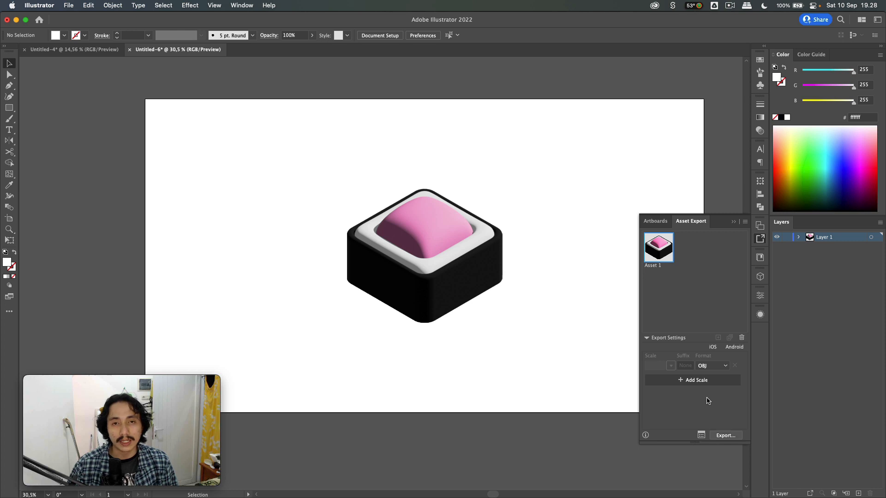
key("Return")
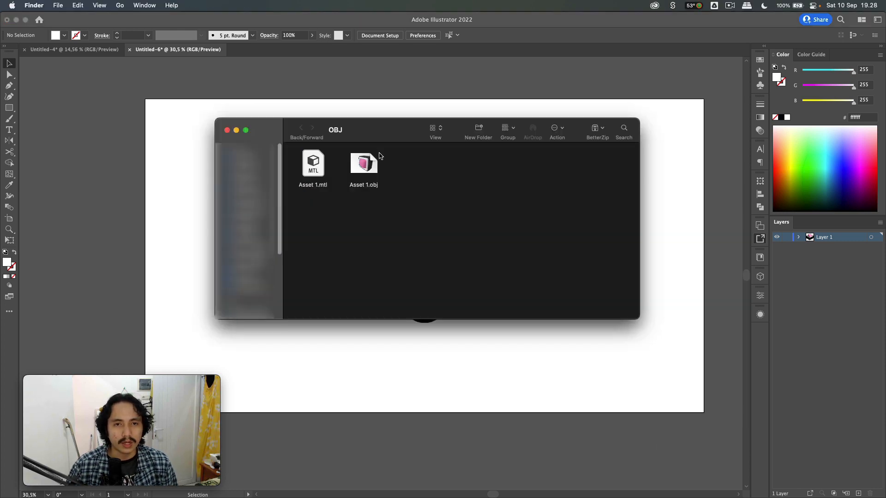
left_click(368, 167)
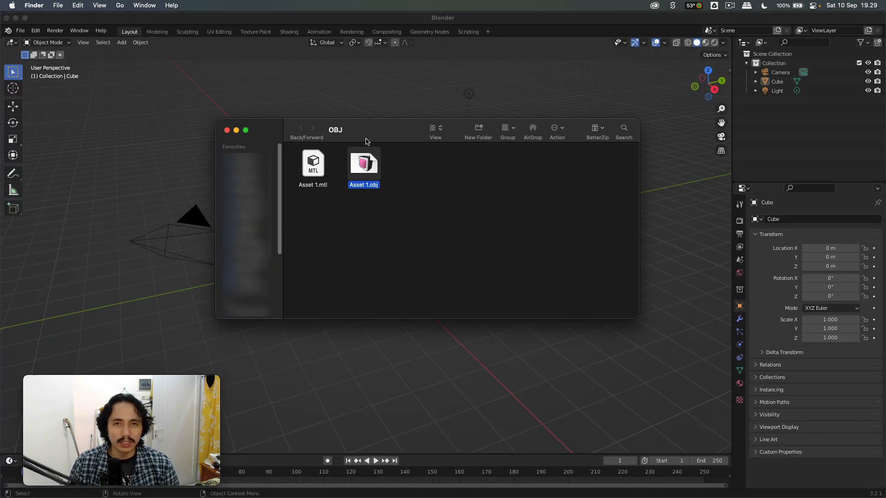
- In Blender, import Asset 1.obj from the Downloads/OBJ folder using the experimental Wavefront importer and view the whole model
left_click(21, 31)
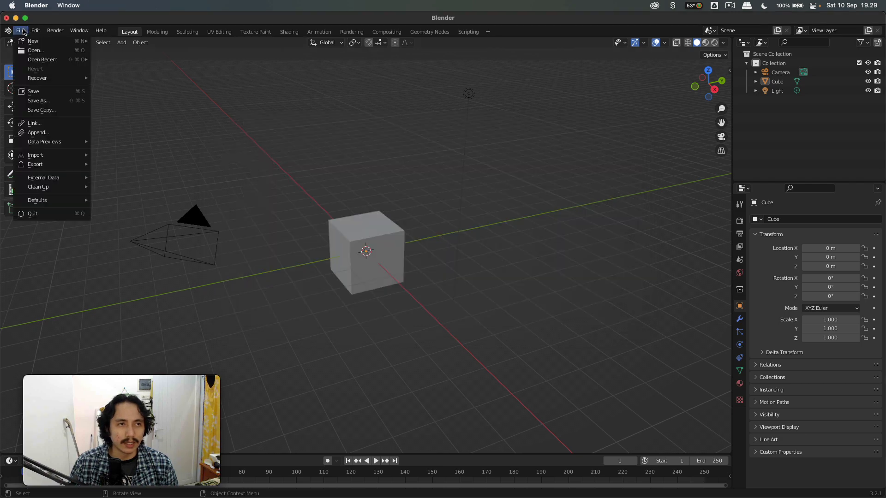
mouse_move(55, 155)
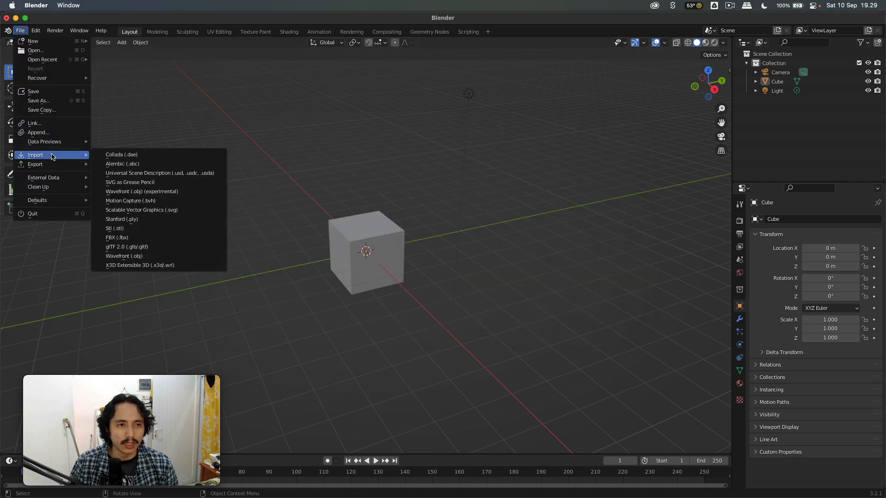
left_click(155, 192)
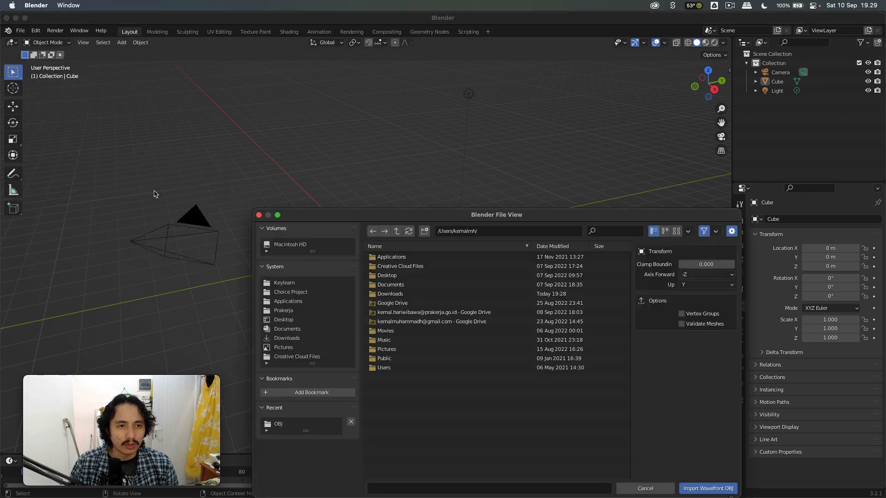
double_click(404, 294)
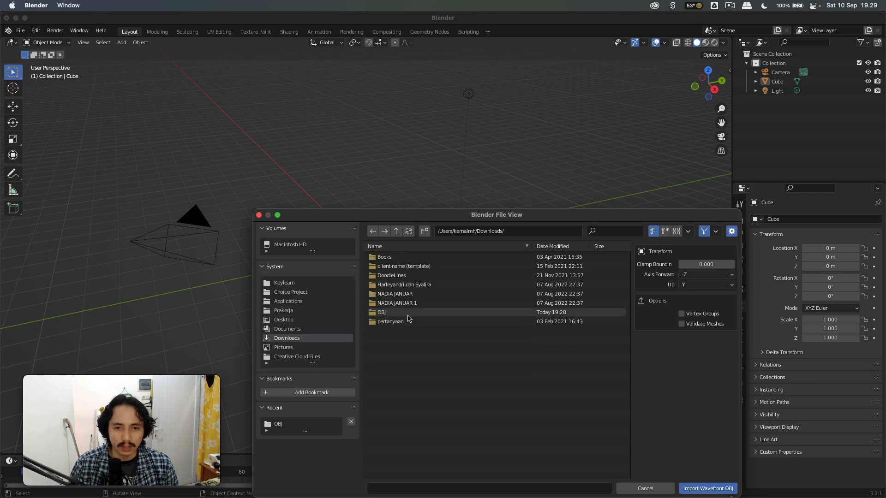
double_click(409, 317)
left_click(400, 266)
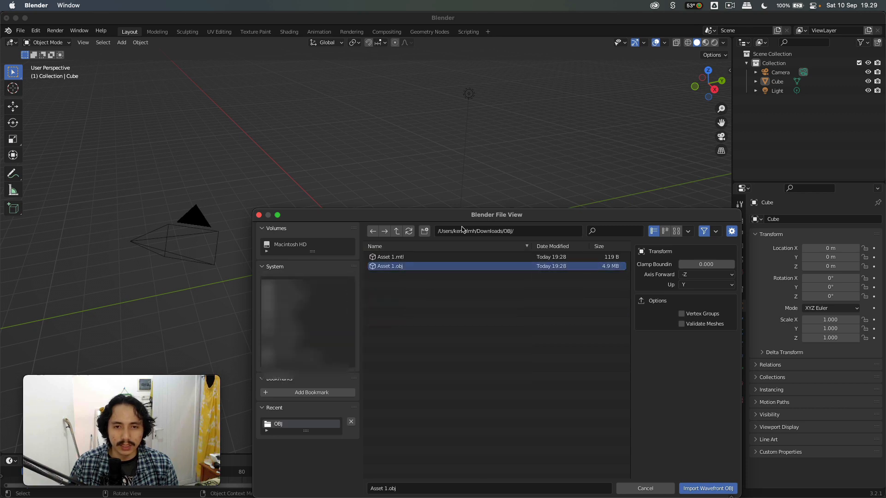
left_click_drag(468, 222, 382, 111)
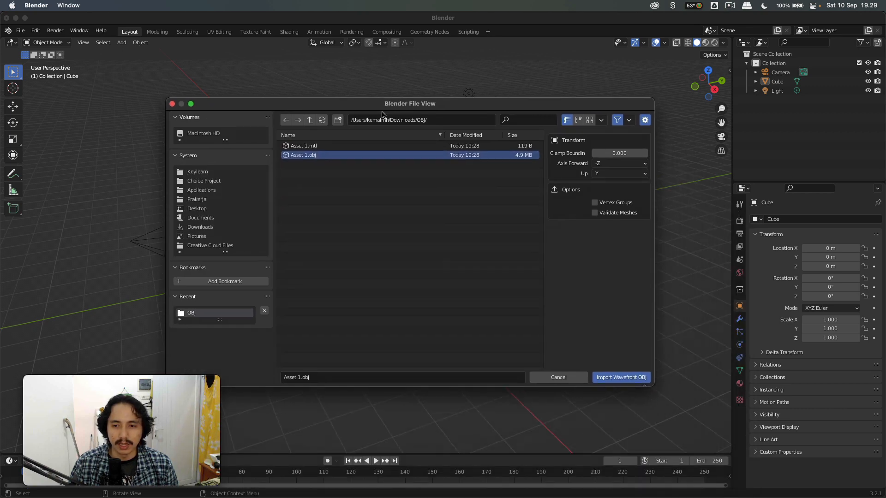
left_click(631, 378)
scroll(520, 290, "down", 4)
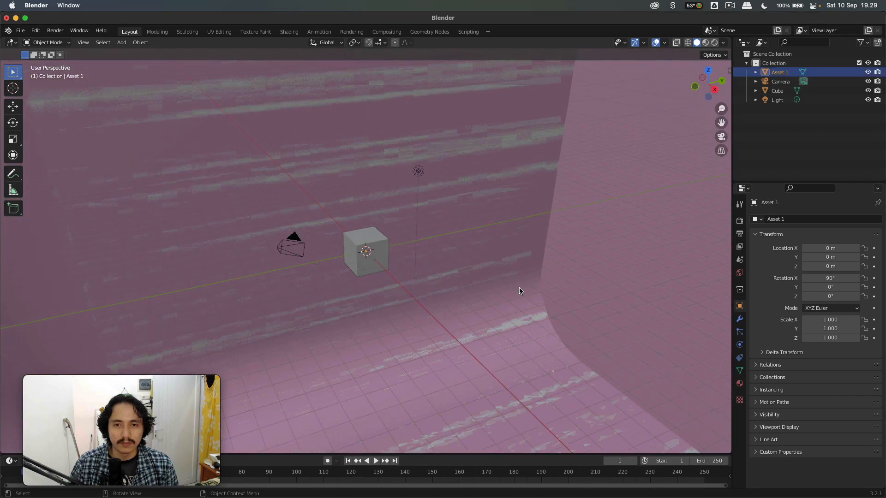
scroll(520, 291, "down", 8)
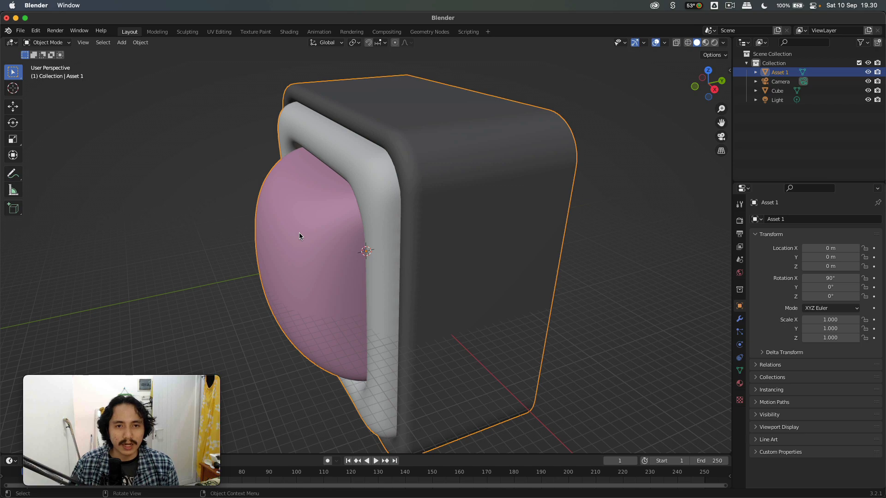
- Examine the imported button model from both sides and the front
scroll(299, 236, "left", 10)
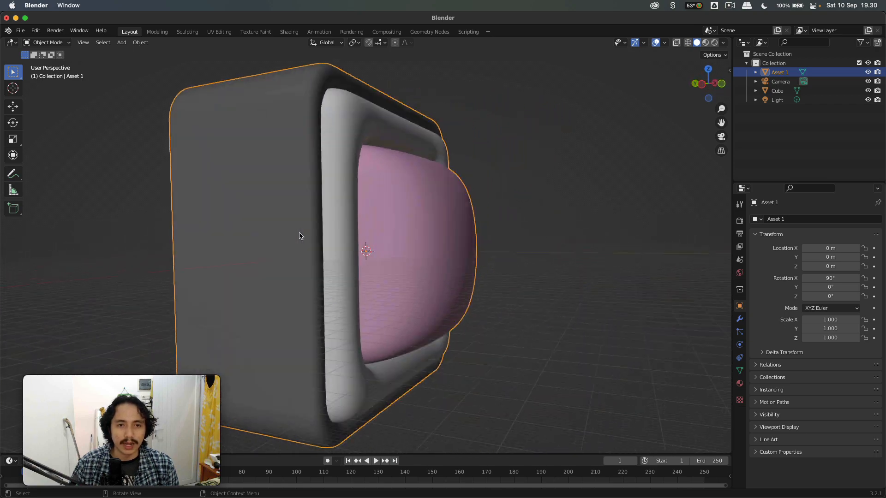
scroll(253, 209, "right", 8)
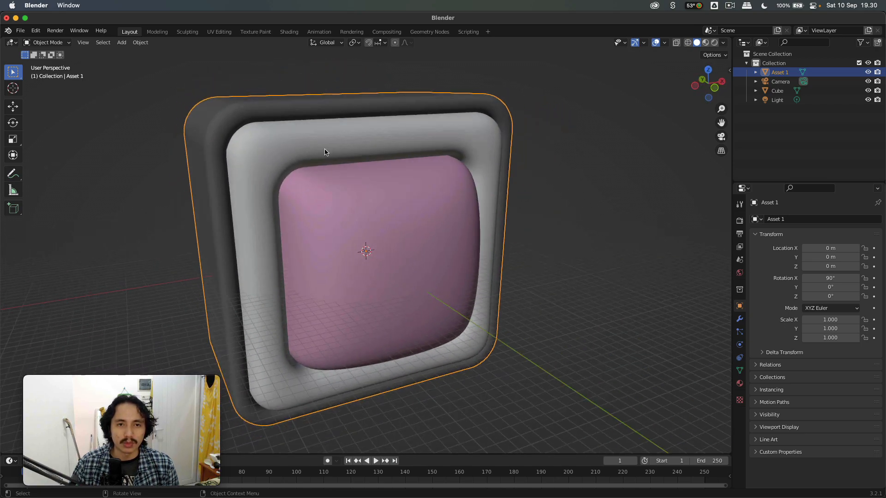
scroll(360, 241, "right", 10)
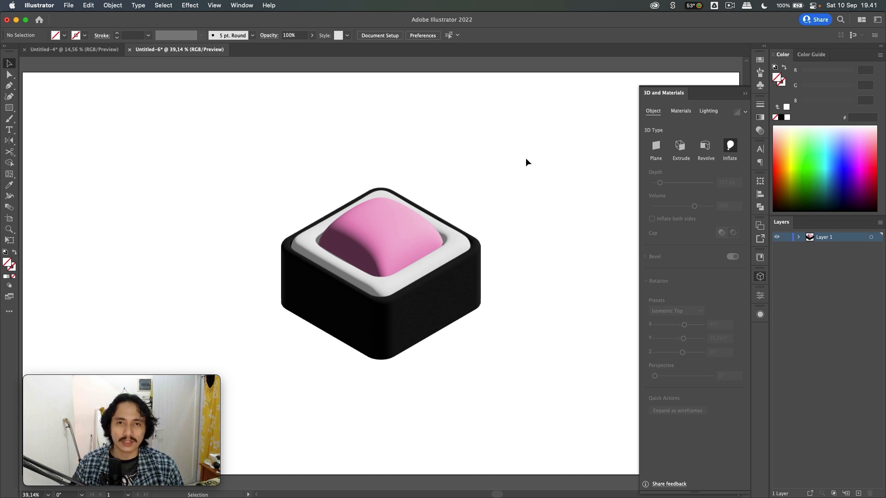
- Switch to Illustrator, expand the whole 3D button as wireframes and inspect the linework at close range
left_click_drag(544, 181, 316, 390)
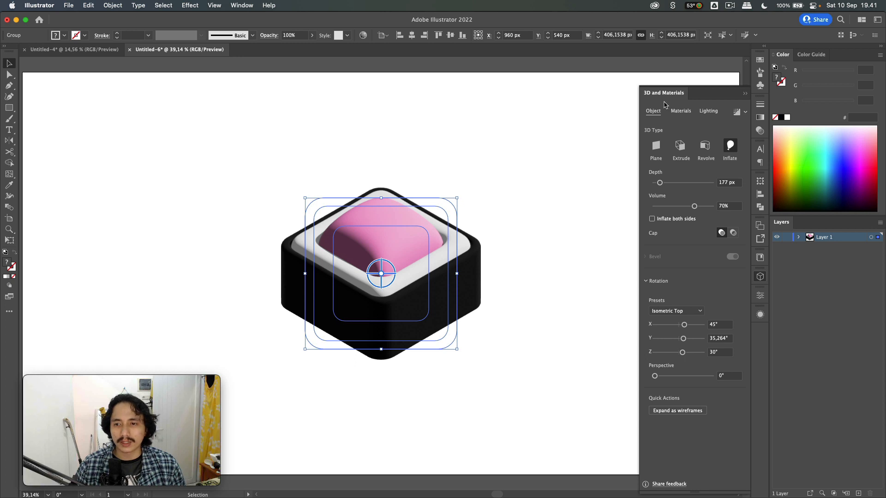
left_click(686, 411)
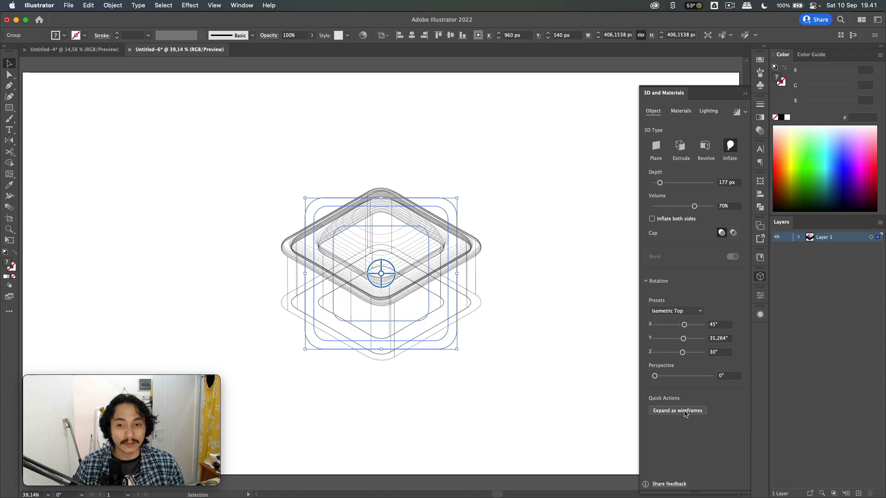
left_click(561, 343)
scroll(561, 343, "up", 5)
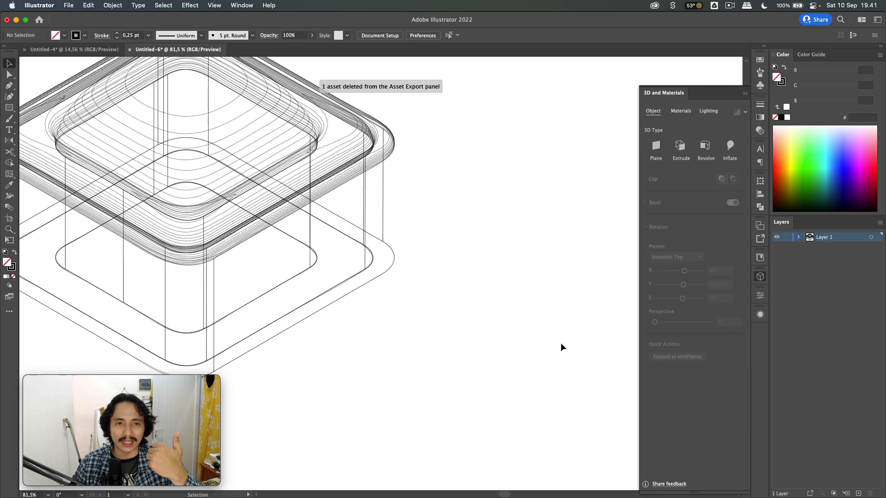
scroll(560, 343, "left", 3)
scroll(560, 344, "left", 1)
scroll(561, 344, "up", 3)
scroll(560, 343, "left", 5)
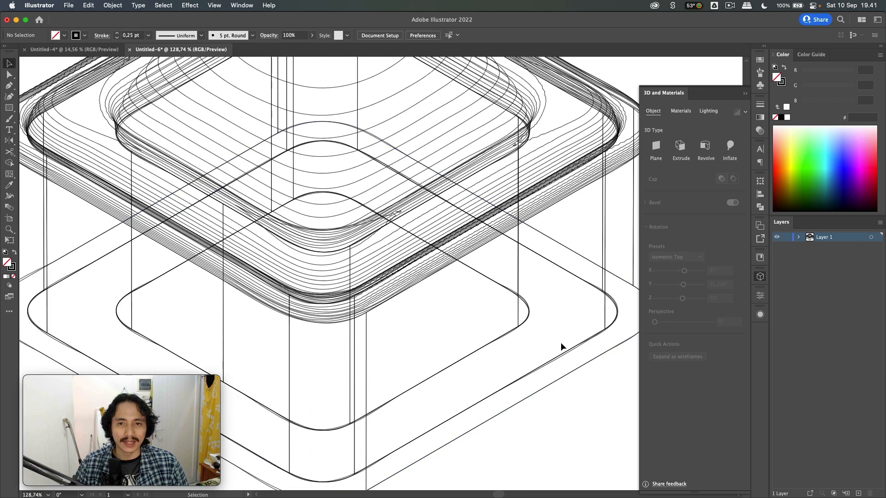
scroll(560, 343, "down", 5)
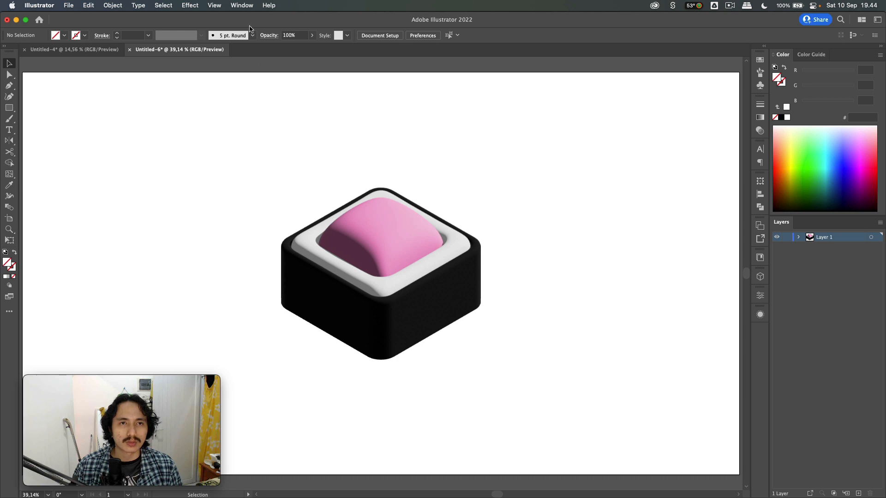
- Open the History panel and move it to the empty canvas area beside the 3D button
left_click(243, 5)
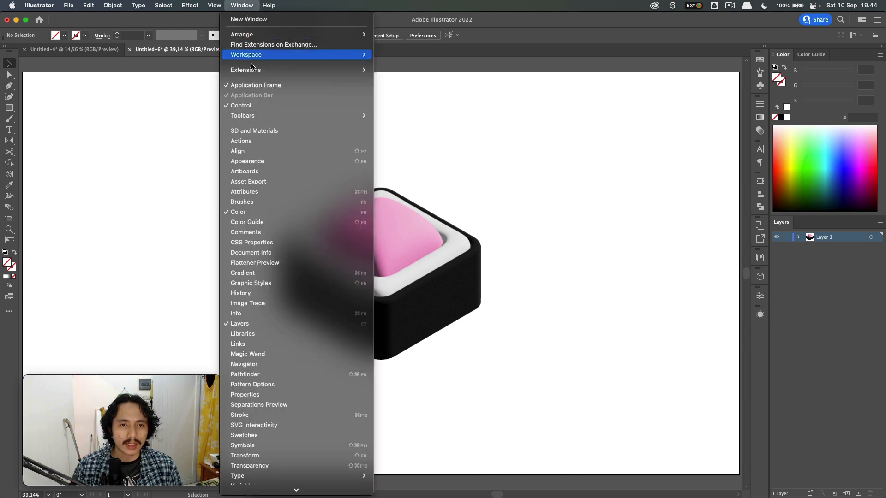
left_click(240, 294)
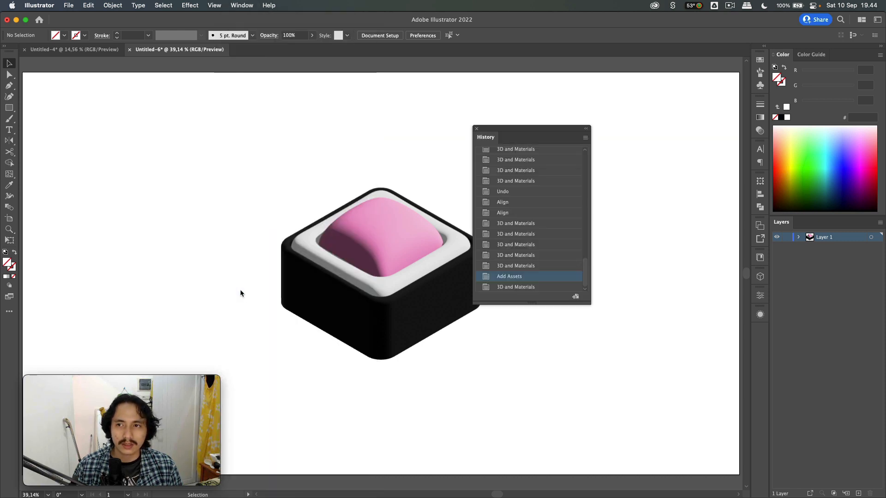
left_click_drag(550, 132, 637, 114)
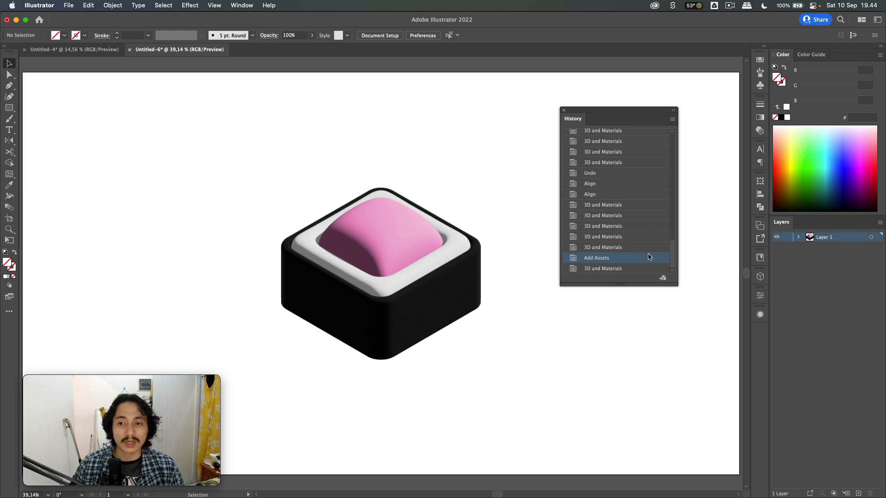
- Revert the artwork to an earlier Color state in the history, return to the Add Assets state and deselect the artwork
scroll(669, 262, "up", 1)
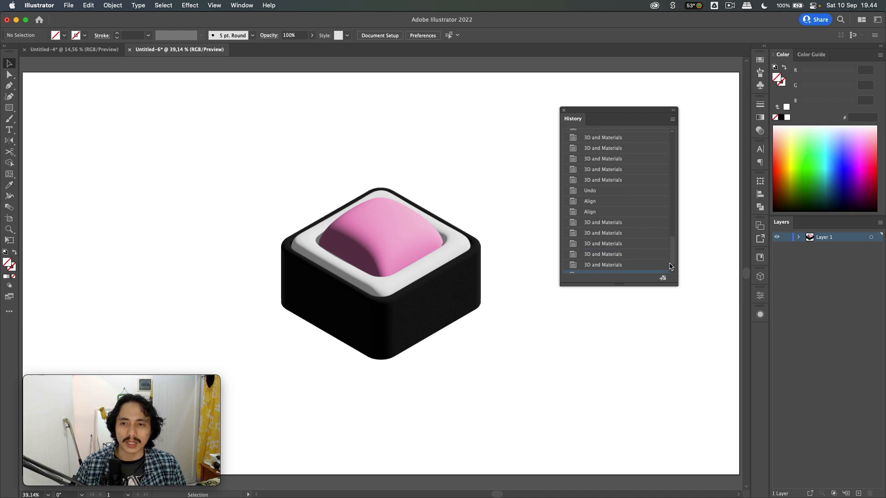
scroll(616, 254, "down", 1)
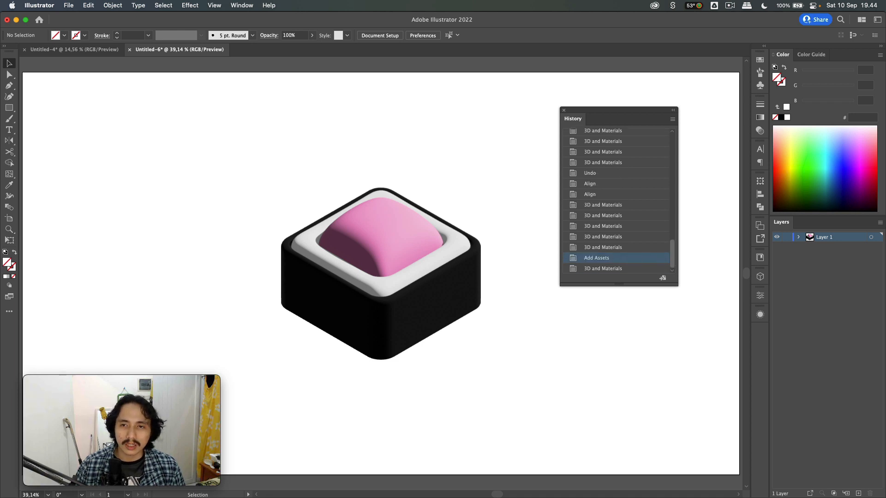
left_click_drag(673, 262, 677, 226)
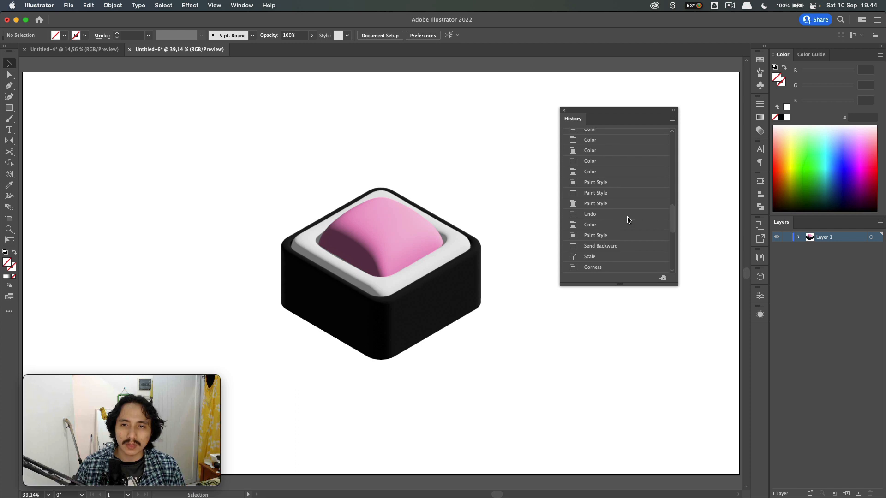
left_click(604, 172)
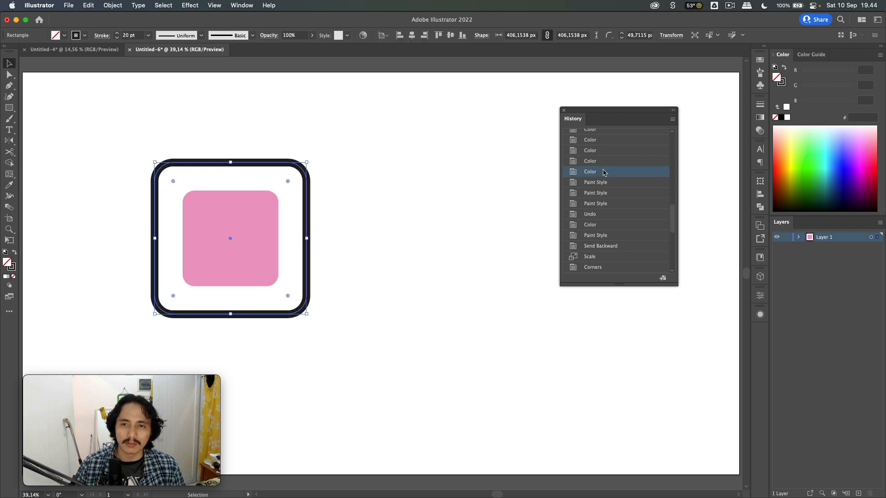
scroll(621, 224, "down", 5)
left_click(597, 258)
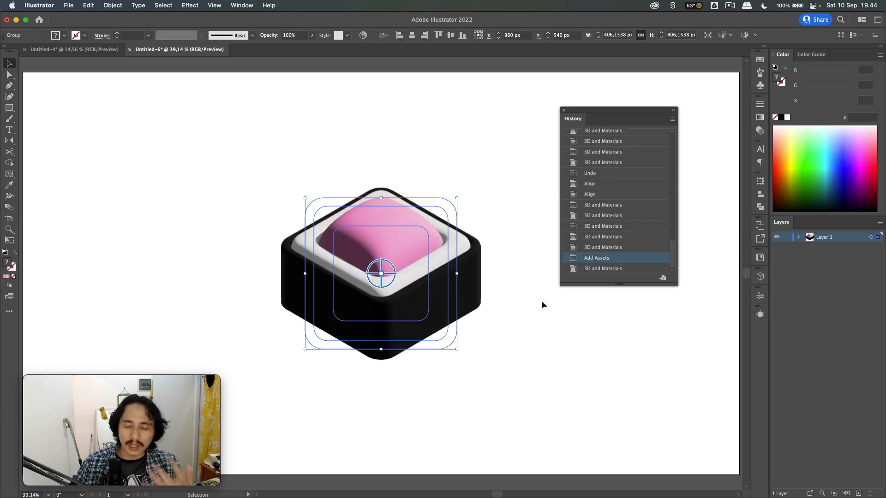
left_click(538, 336)
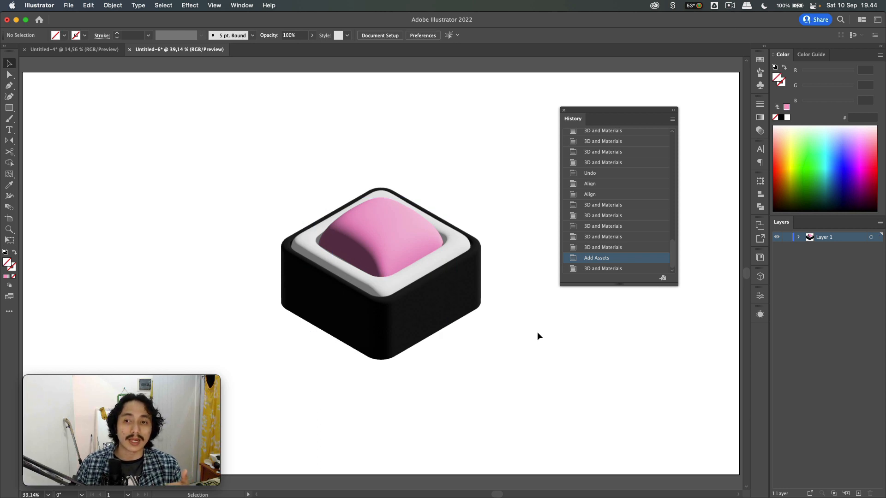
left_click(663, 278)
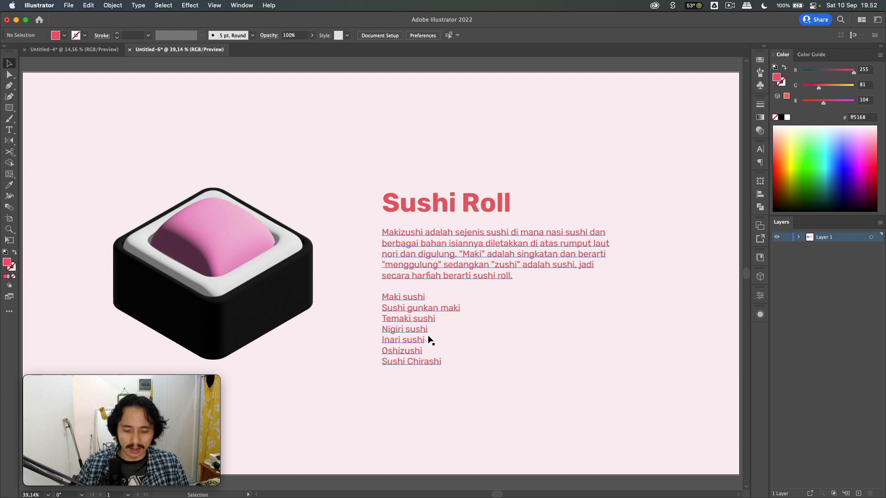
- Format the lines from Maki sushi to Sushi Chirashi as a bulleted list, trying numbering before returning to bullets
key("t")
left_click_drag(382, 298, 450, 360)
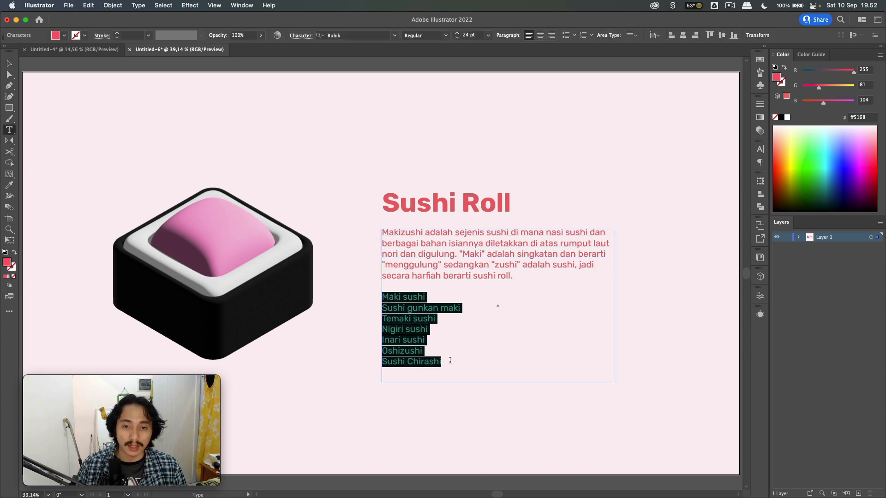
left_click(761, 167)
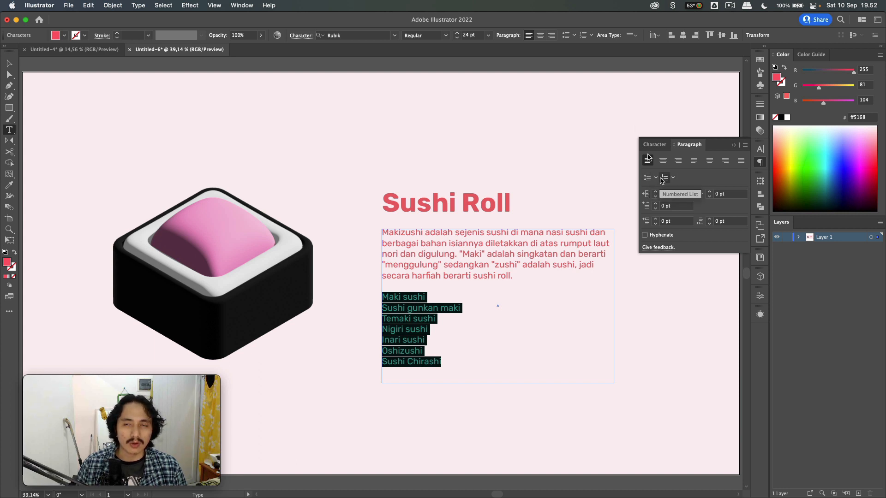
left_click(567, 39)
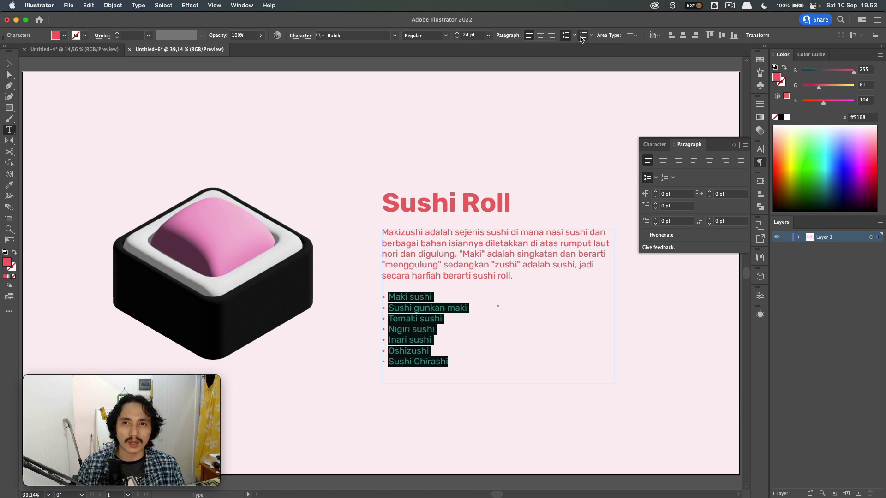
left_click(582, 38)
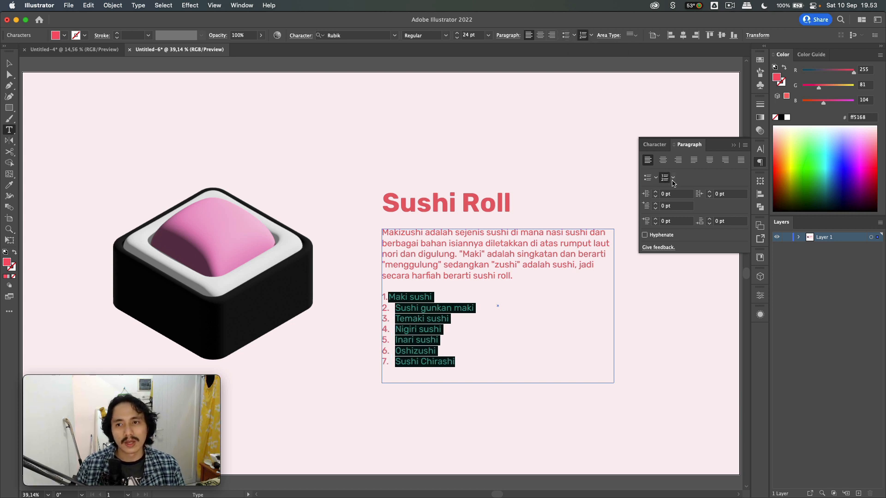
left_click(648, 177)
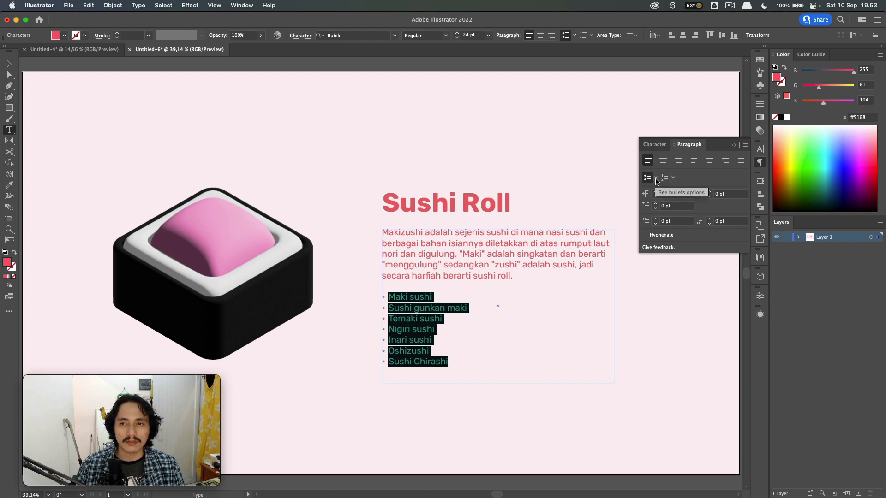
- Browse the available bullet characters and open the full Bullets and Numbering settings for the list
left_click(657, 180)
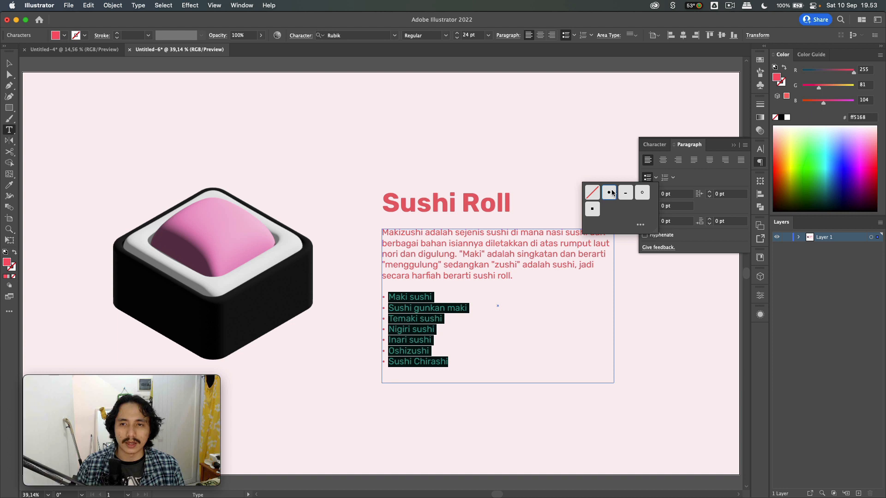
left_click(642, 197)
left_click(597, 210)
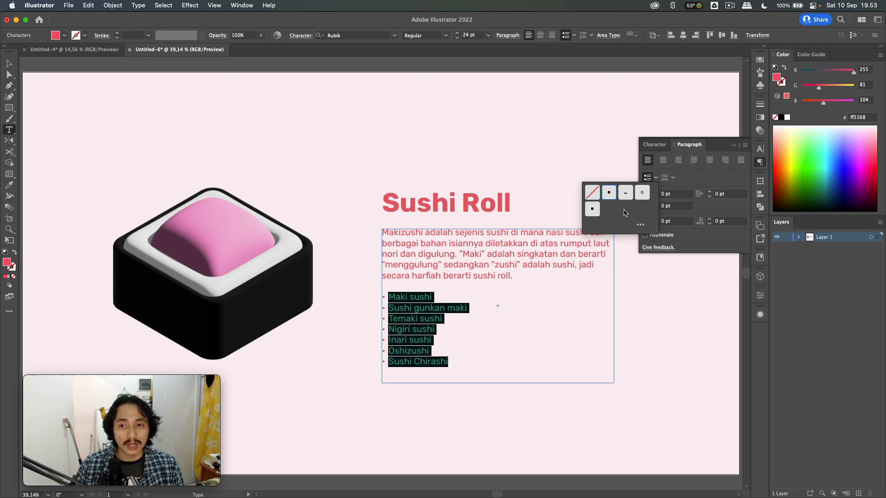
left_click(641, 226)
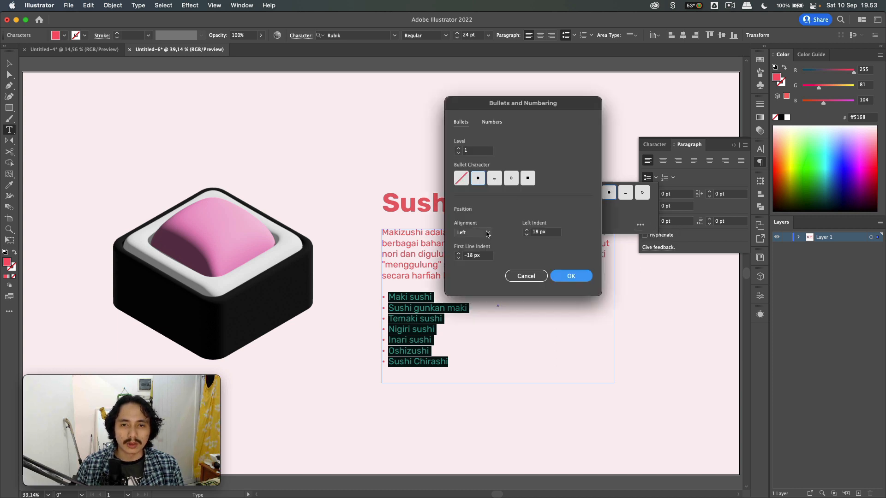
- Set the list's first line indent to -19 px and its left indent to 46 px, keeping left alignment
left_click(488, 234)
left_click(489, 223)
left_click(527, 232)
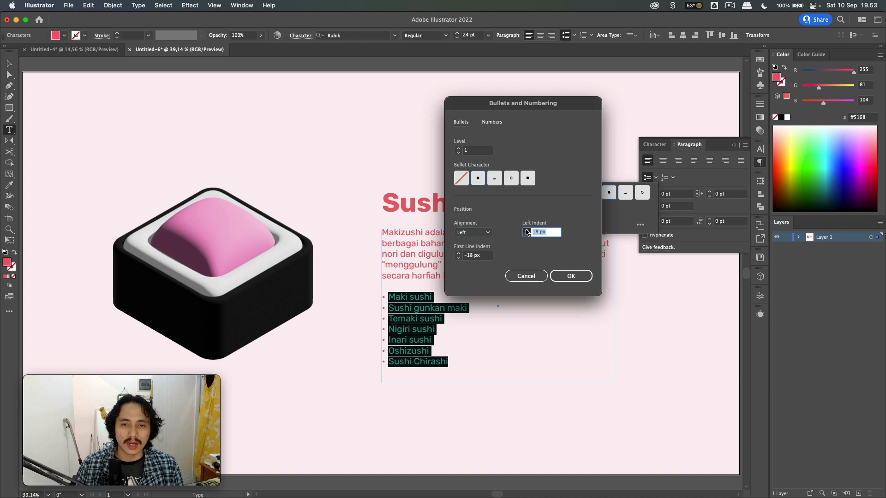
left_click(527, 230)
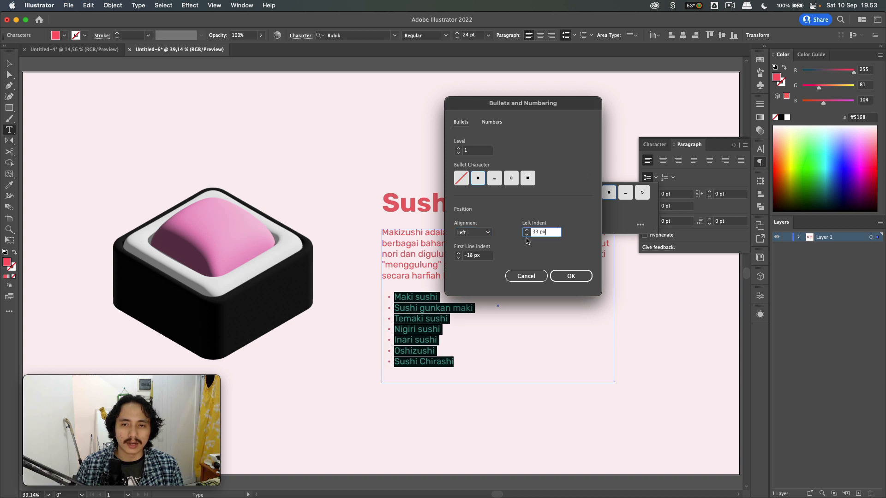
left_click(527, 236)
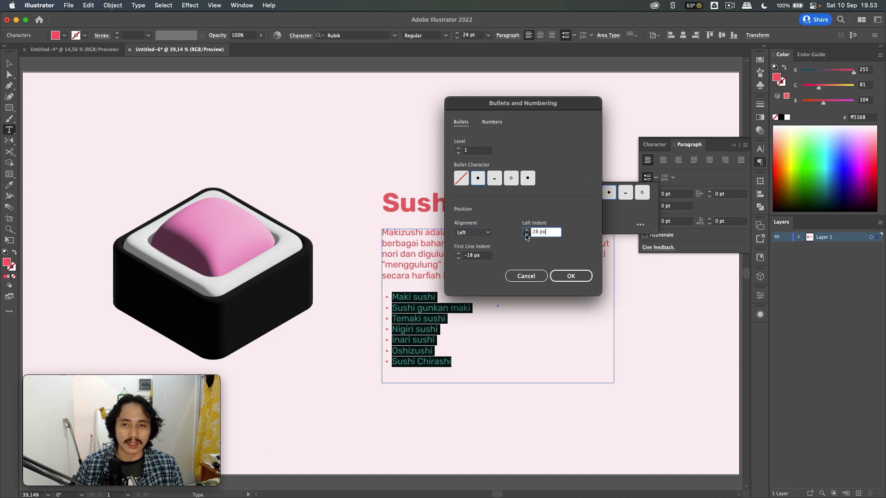
left_click(458, 254)
left_click(458, 259)
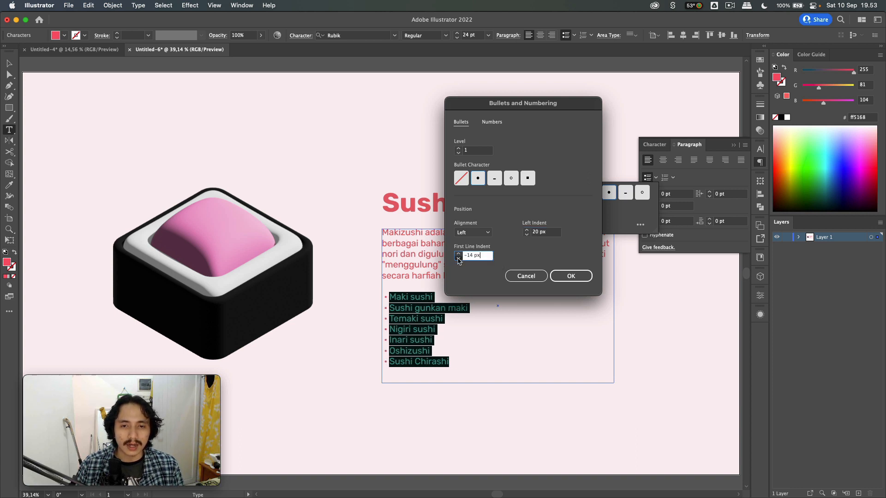
left_click(527, 230)
left_click(527, 229)
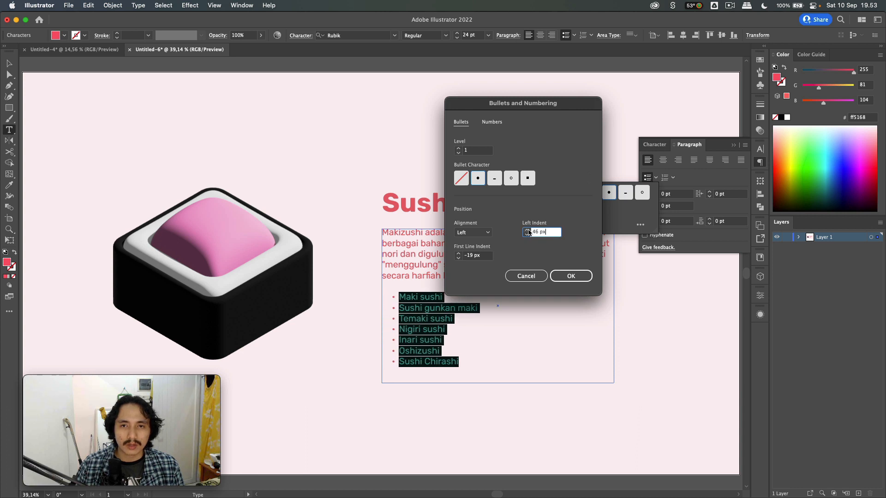
- Preview bullet level 2, apply the level 1 indent settings to the list and deselect the text
left_click(462, 150)
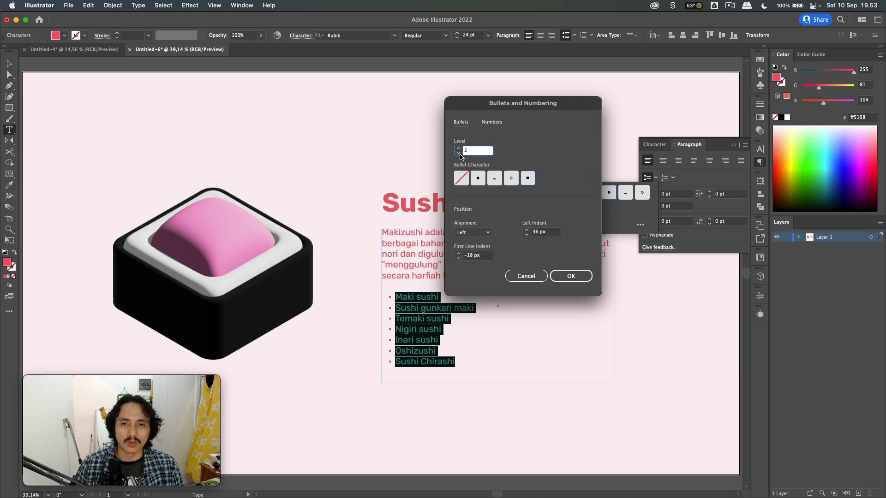
left_click(580, 276)
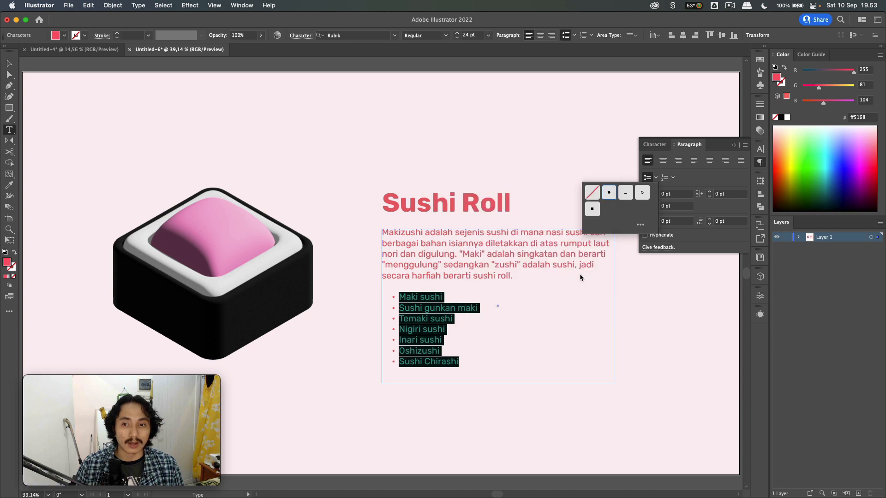
left_click(271, 133, "super")
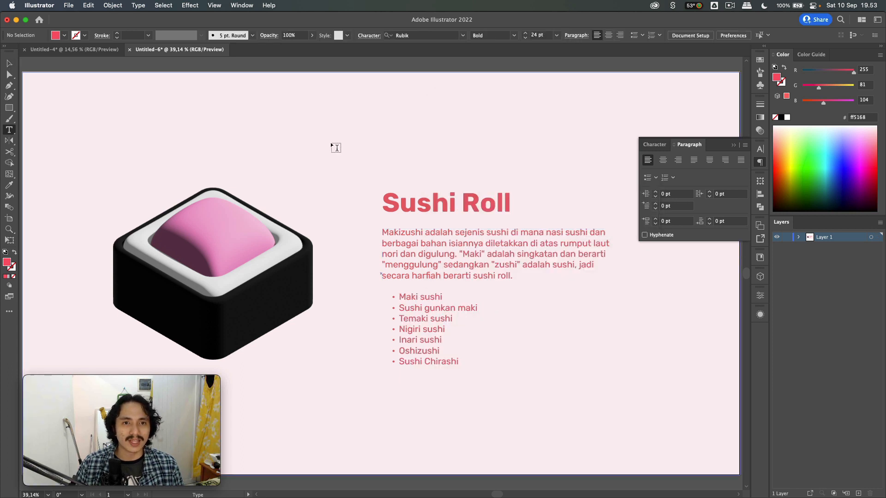
scroll(332, 143, "down", 3)
scroll(332, 144, "up", 2)
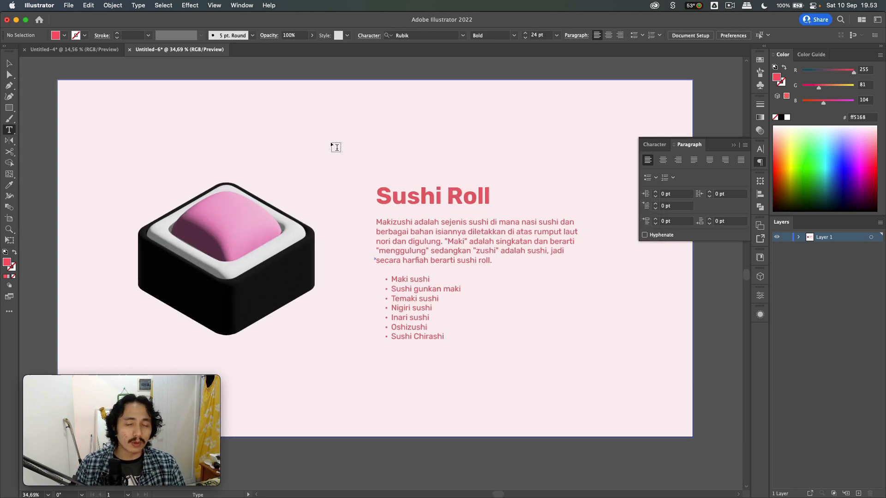